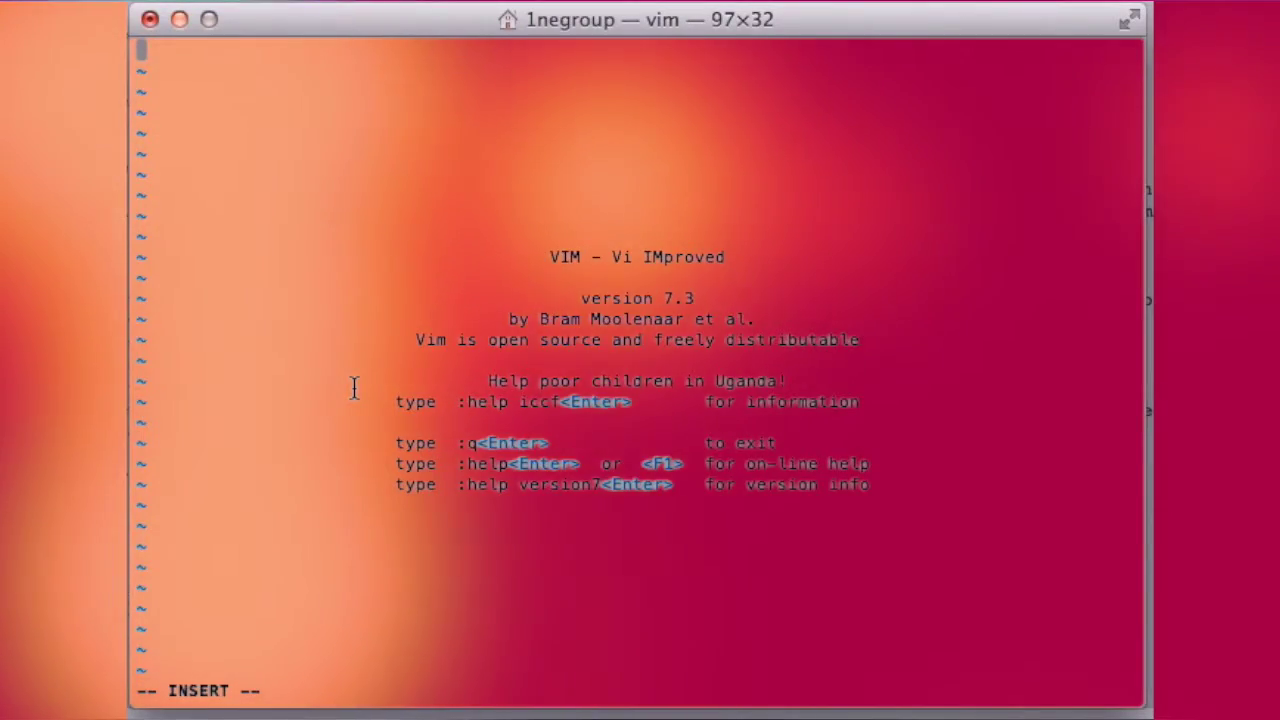
Paste the calculator C source code into the empty insert-mode buffer
key("super+v")
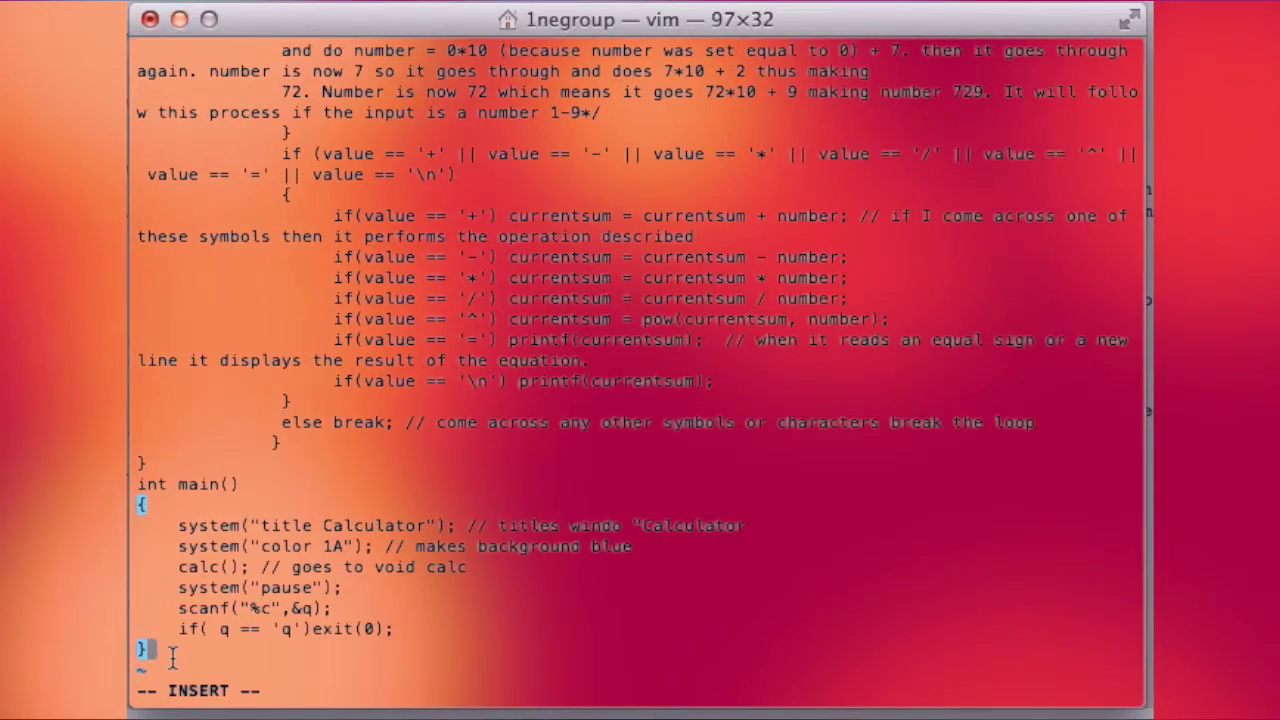
Leave Insert mode, write Caculatorterm.c and Calculatorterm with :w, then exit via :wq
key("Escape")
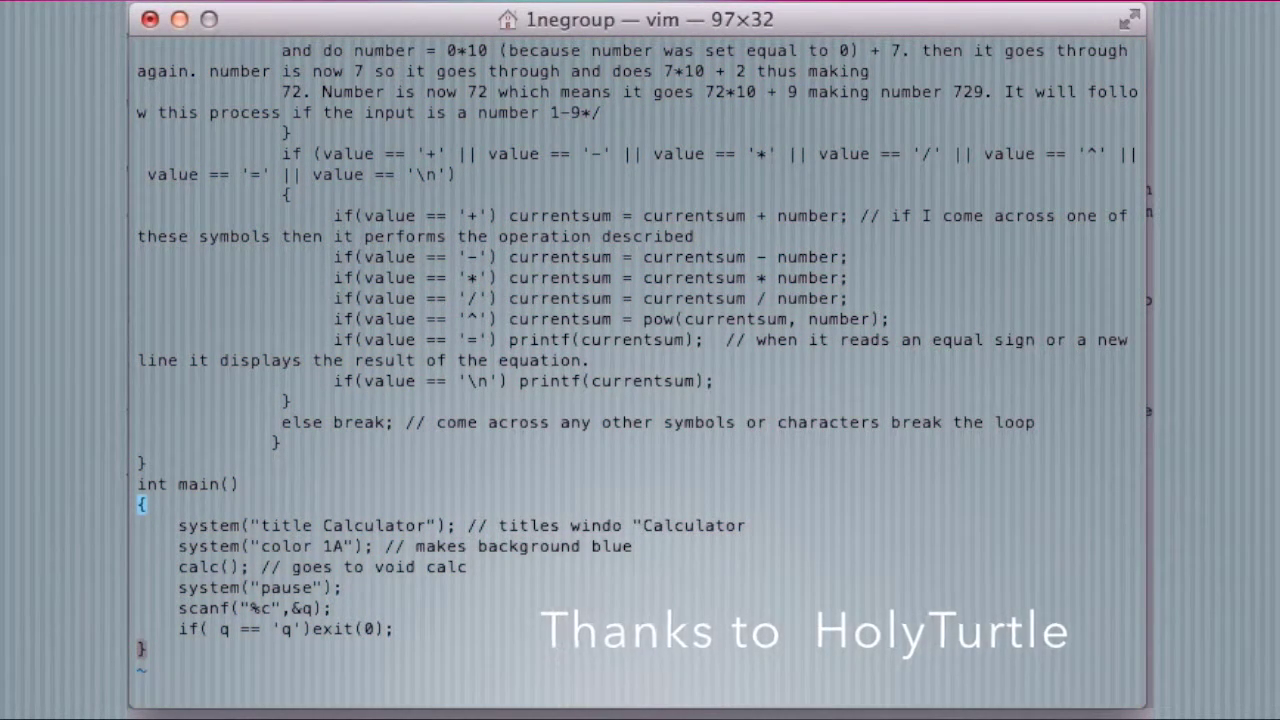
type(":w Caculator.")
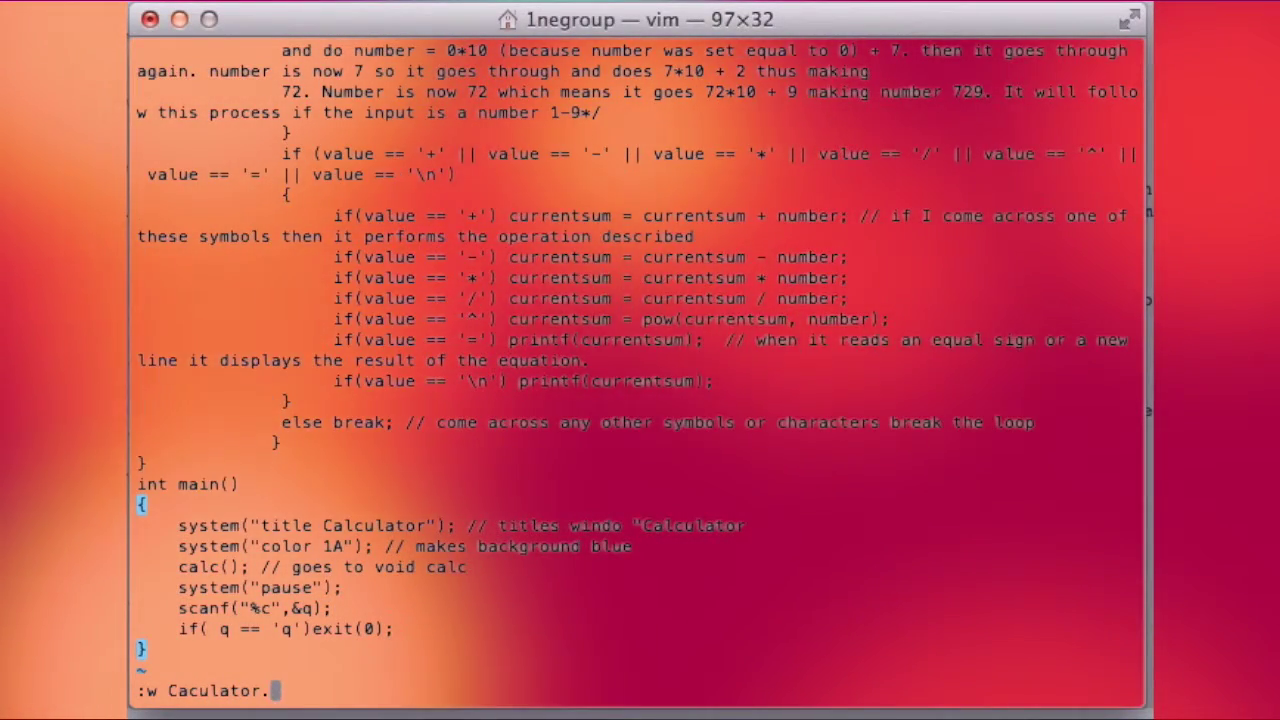
key("BackSpace")
type("term.c")
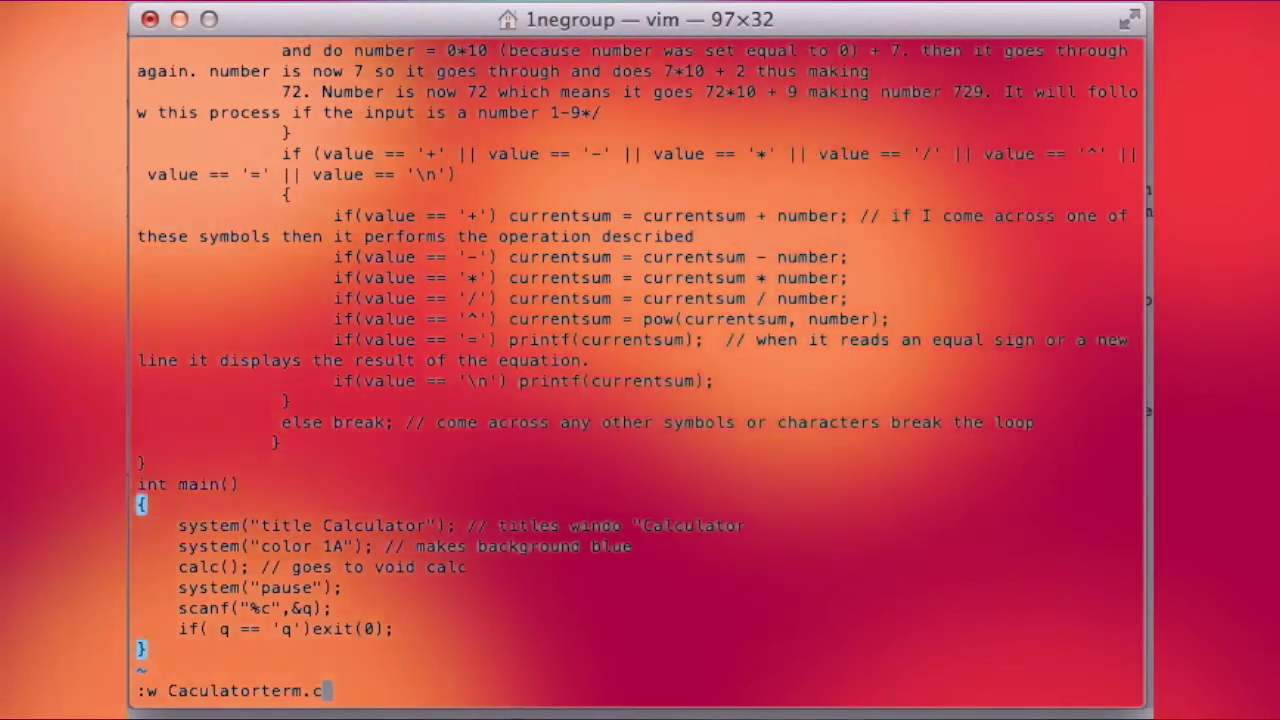
key("Return")
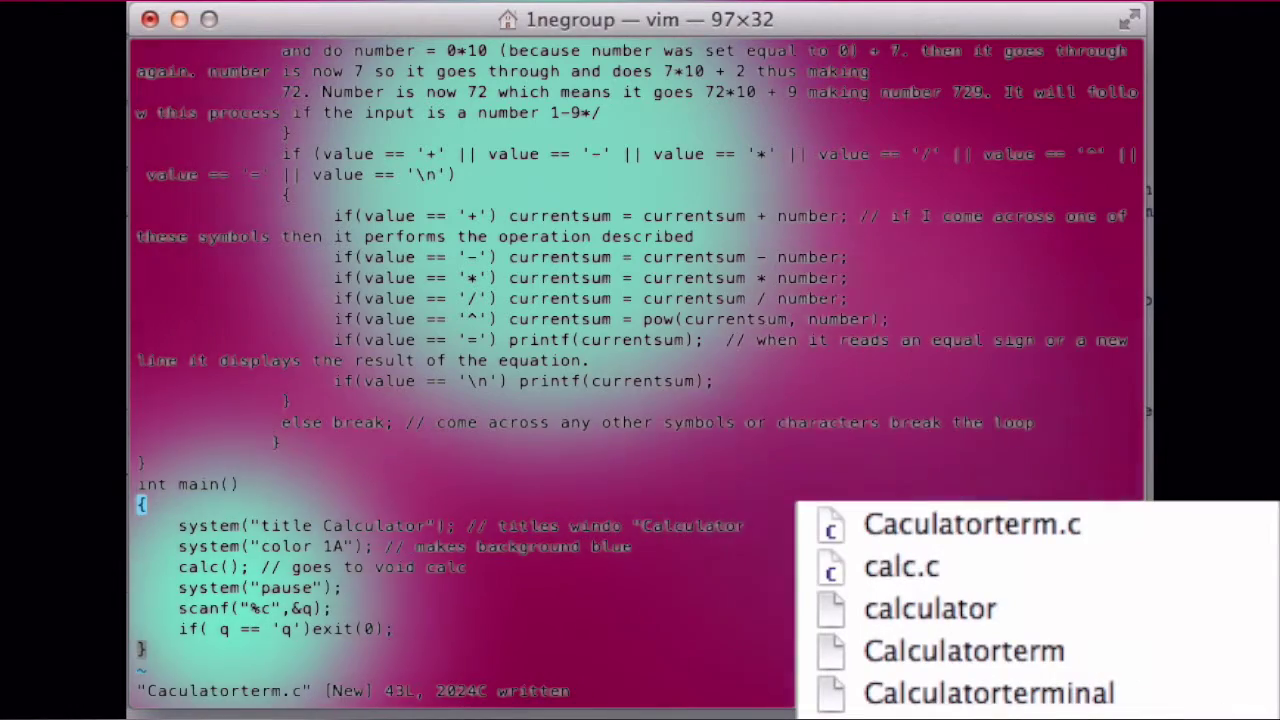
type(":w C")
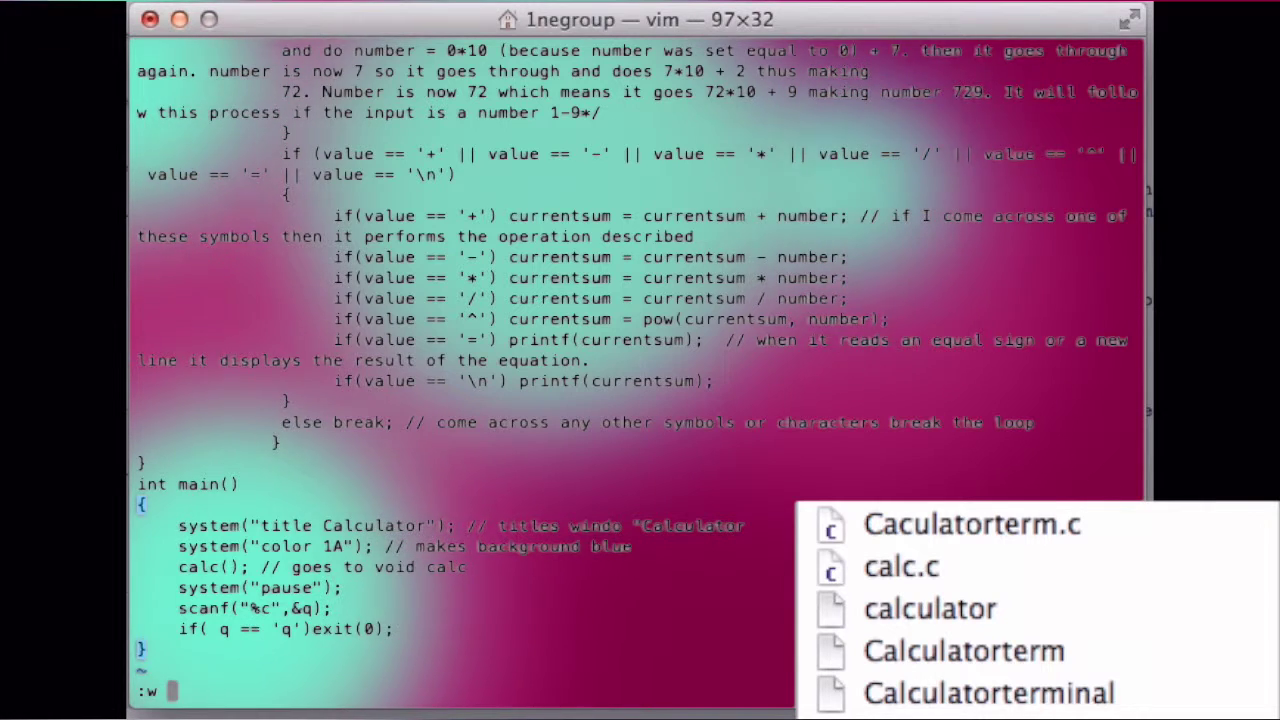
type("a")
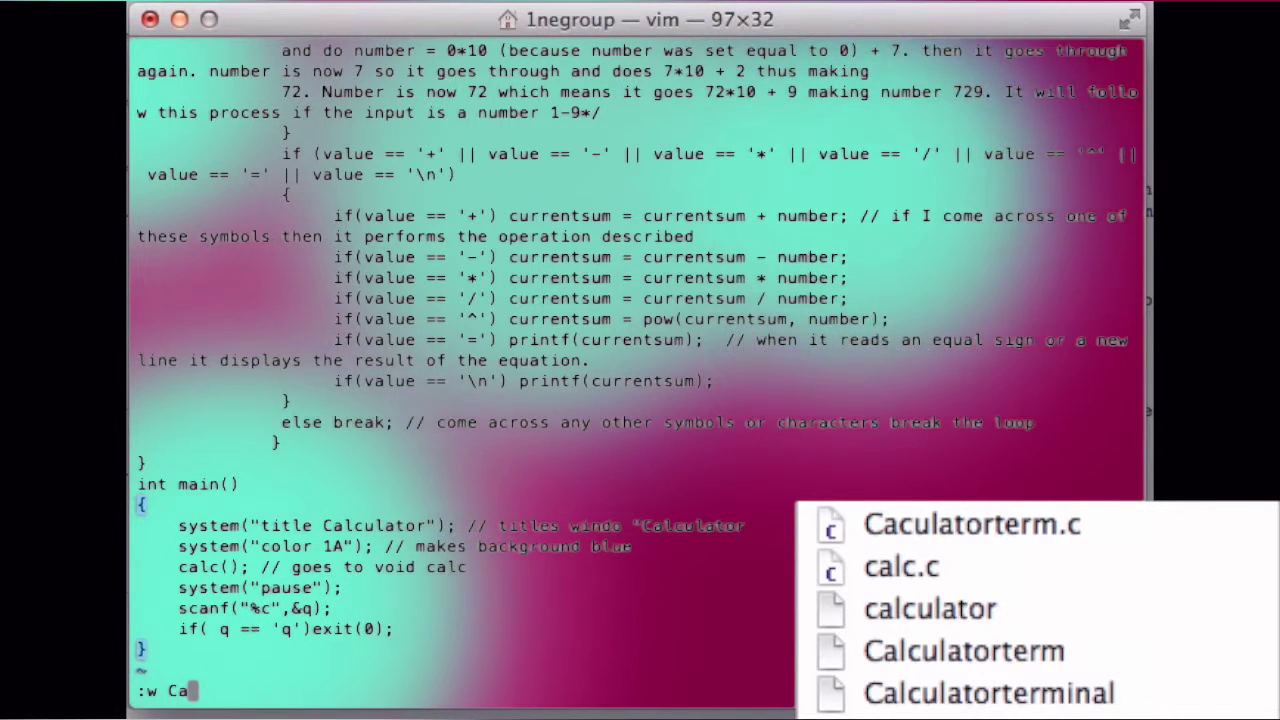
type("lculatorterm")
key("Return")
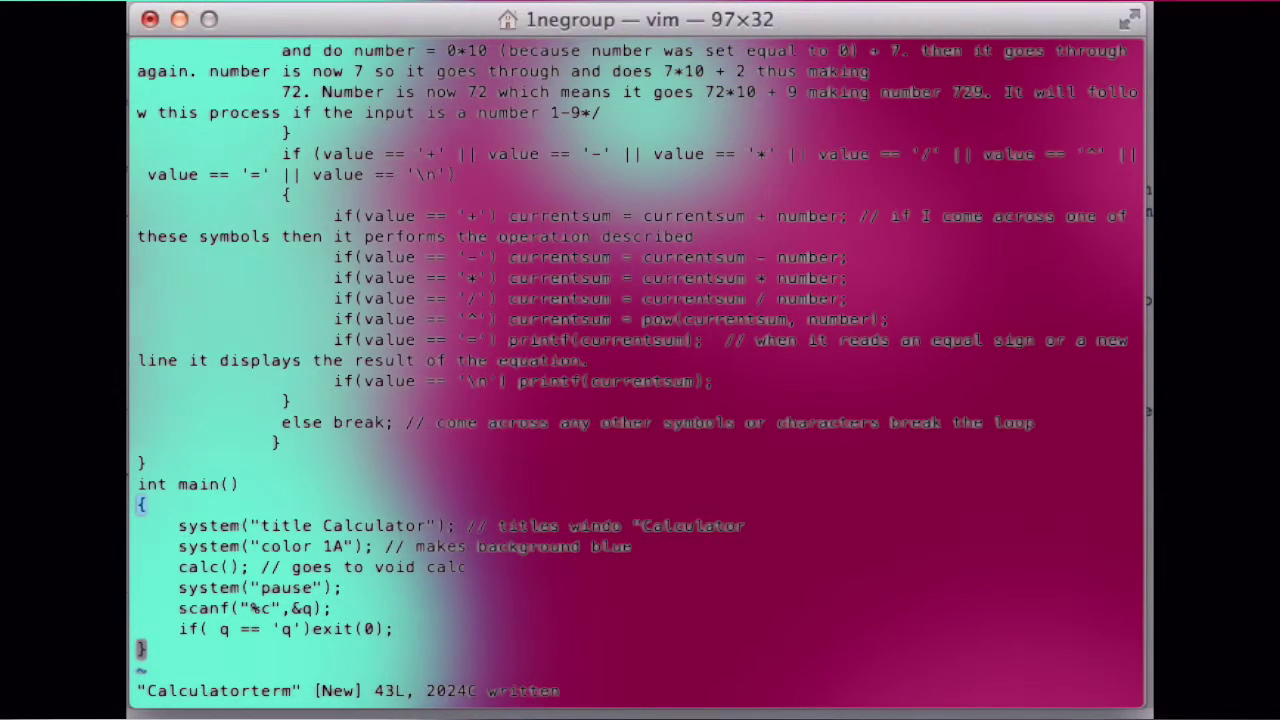
type(":wq")
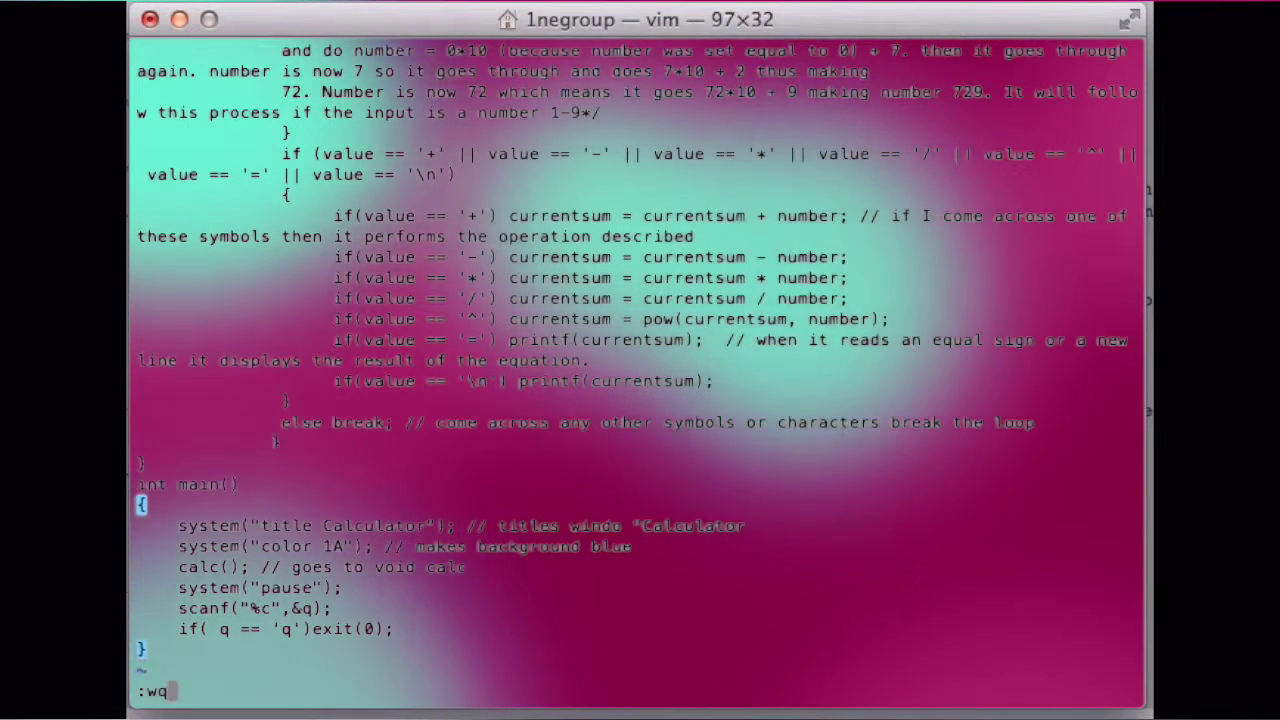
key("Return")
type("vi ")
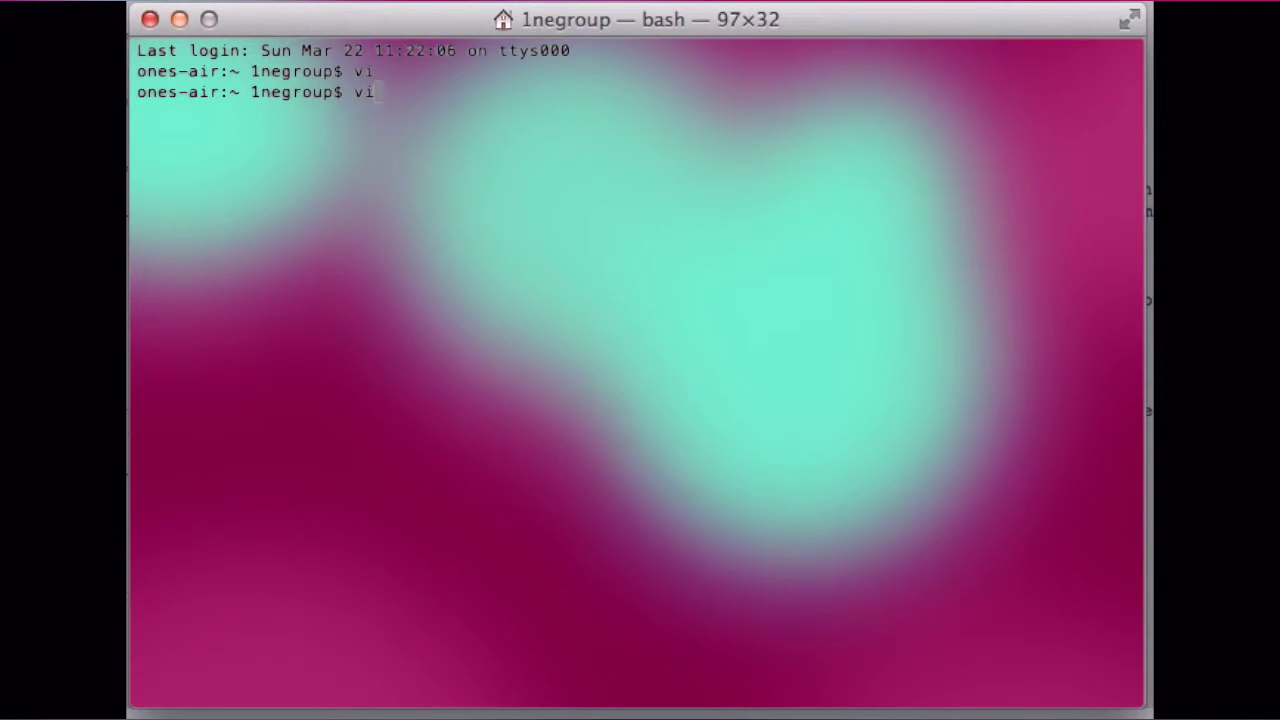
type("CA")
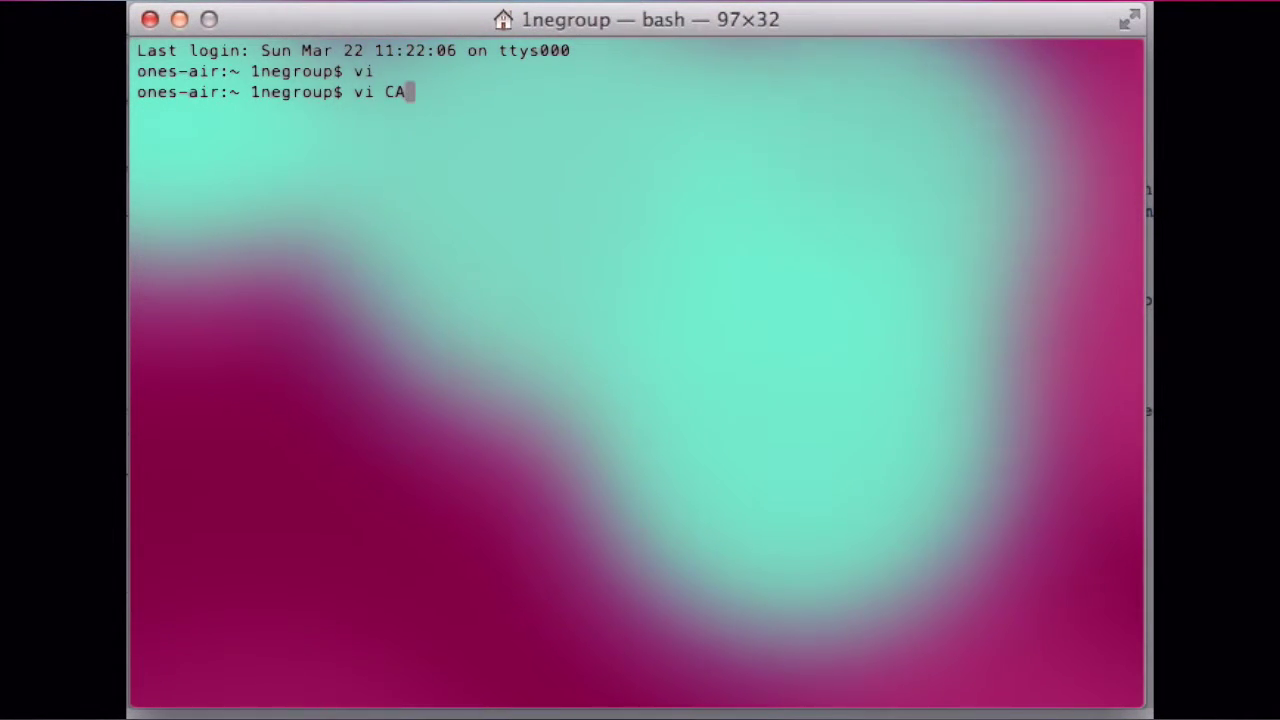
type("lculato")
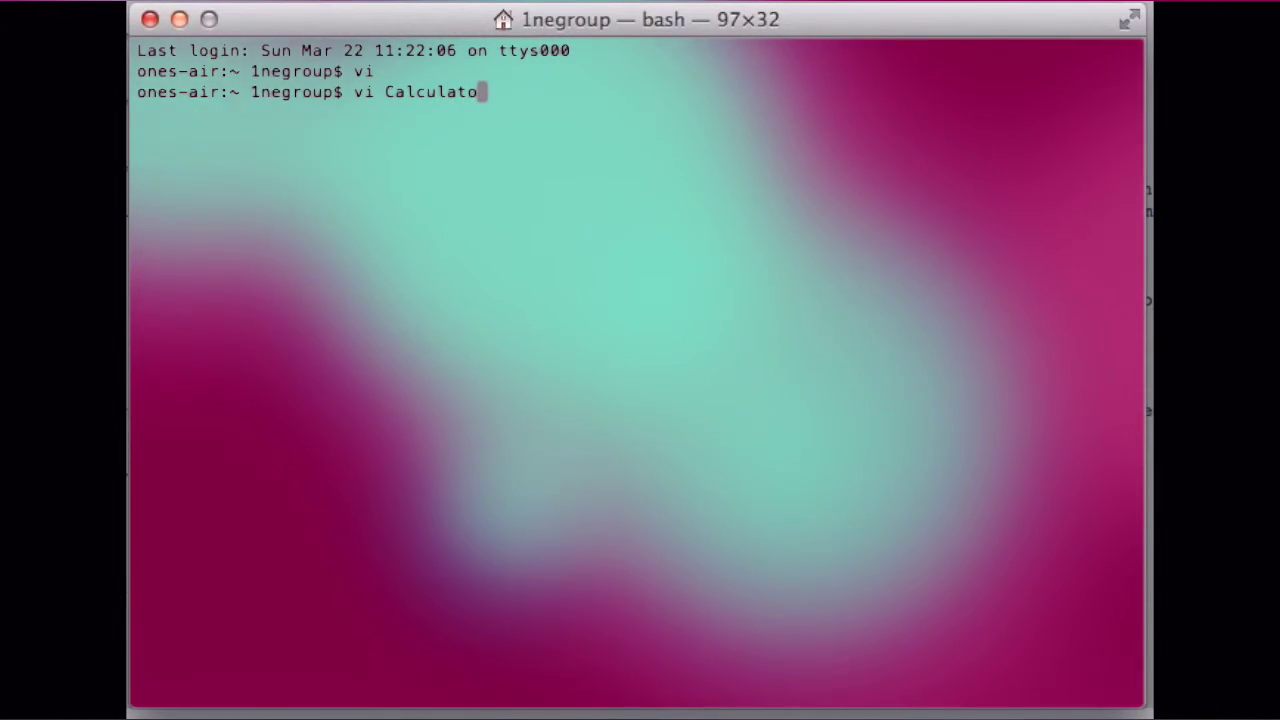
type("m")
View Calculatorterm in vi, quit, and list the home folder's files with ls
key("Return")
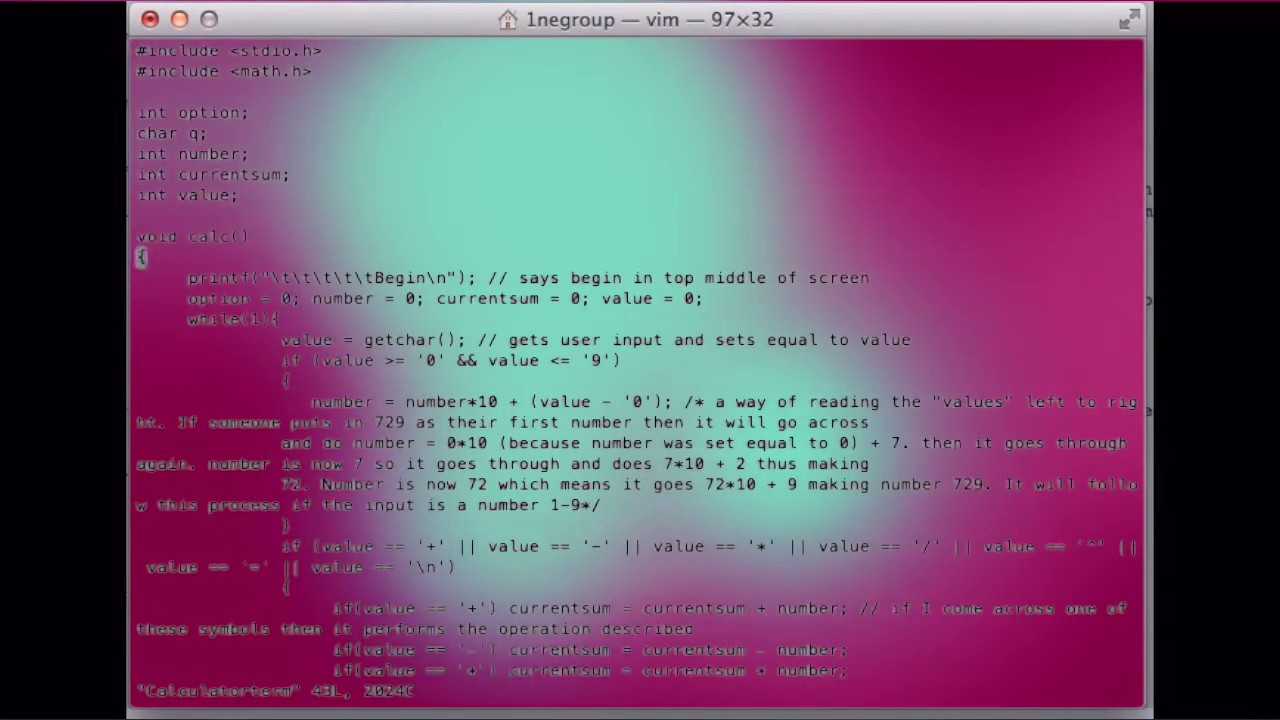
scroll(640, 370, "down", 6)
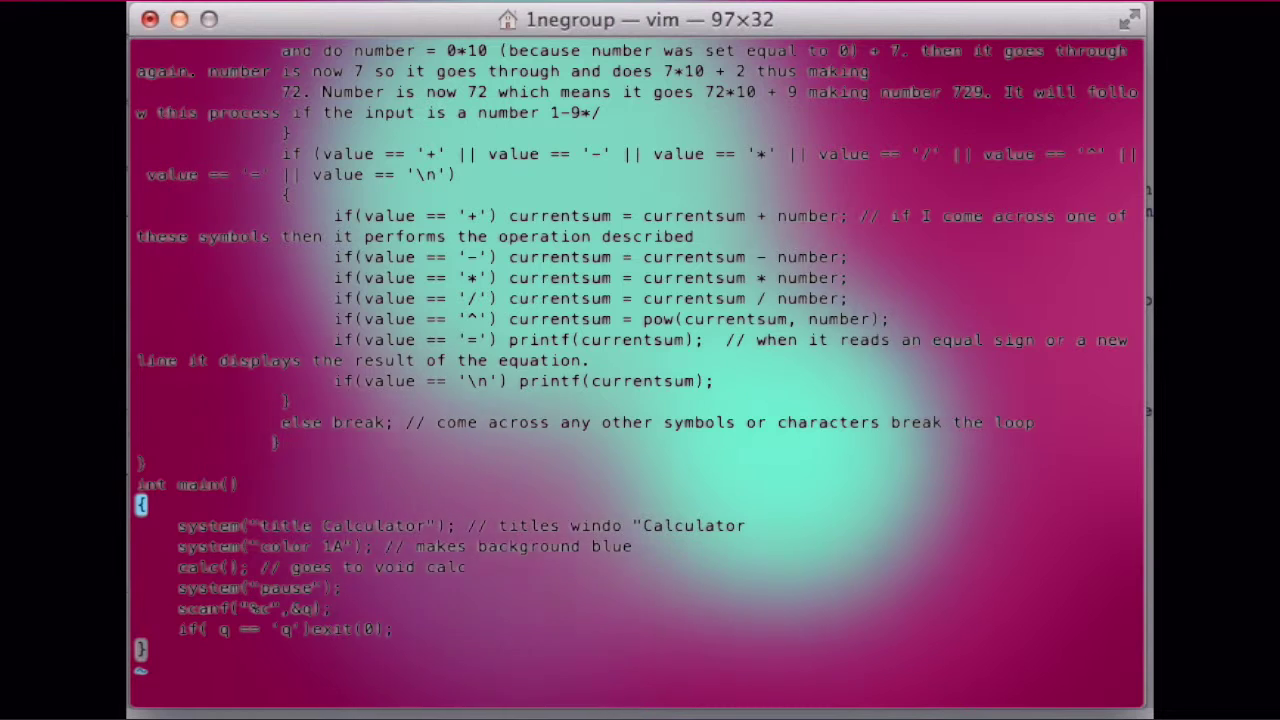
type(":q")
key("Return")
type("ls")
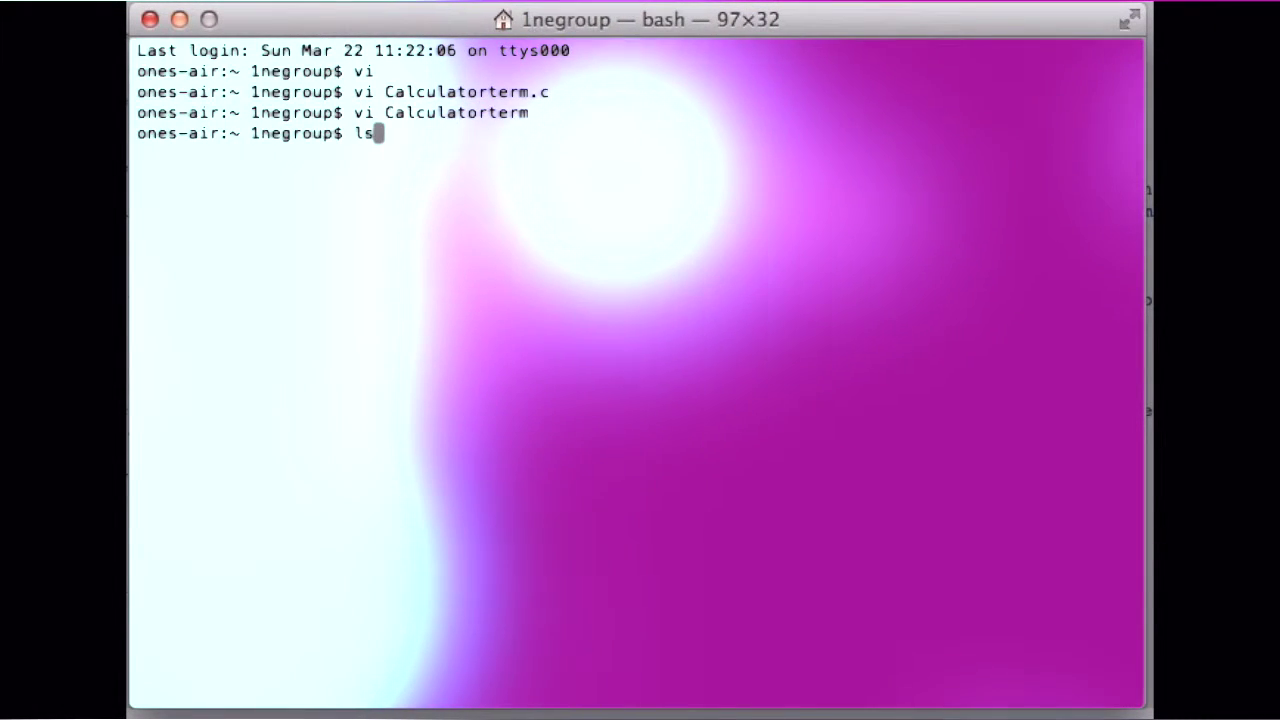
key("Return")
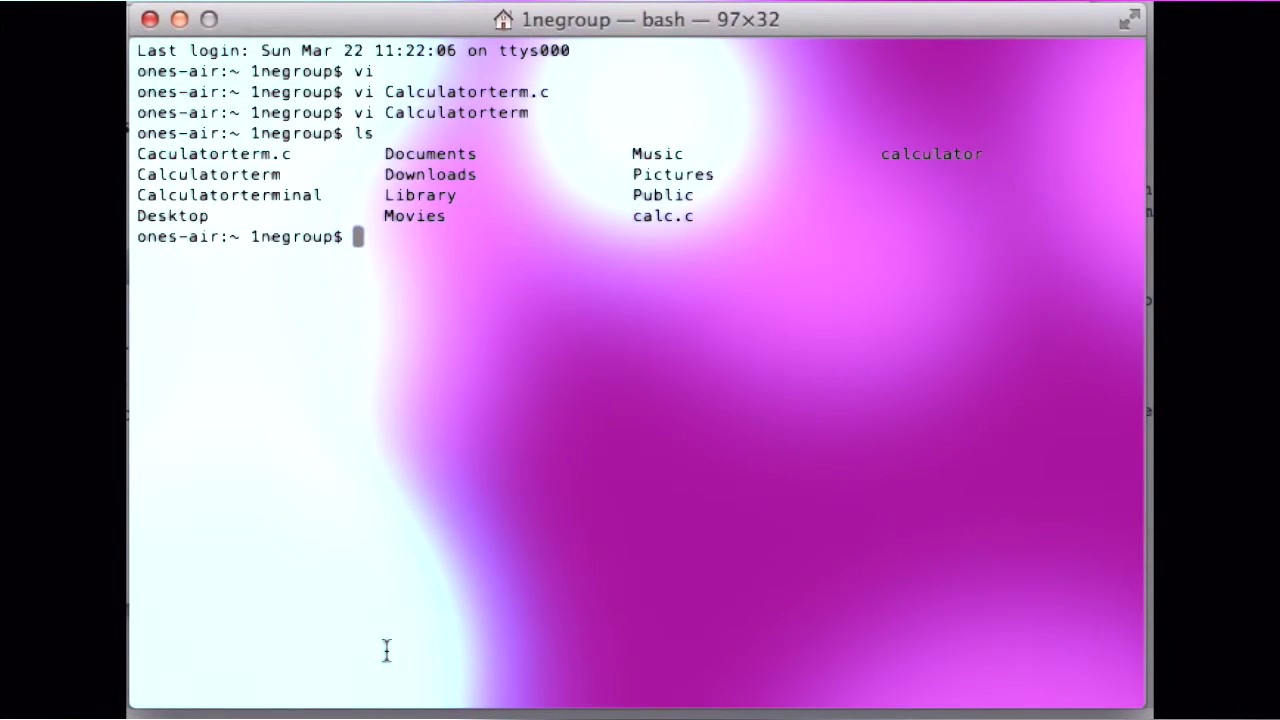
type("ls")
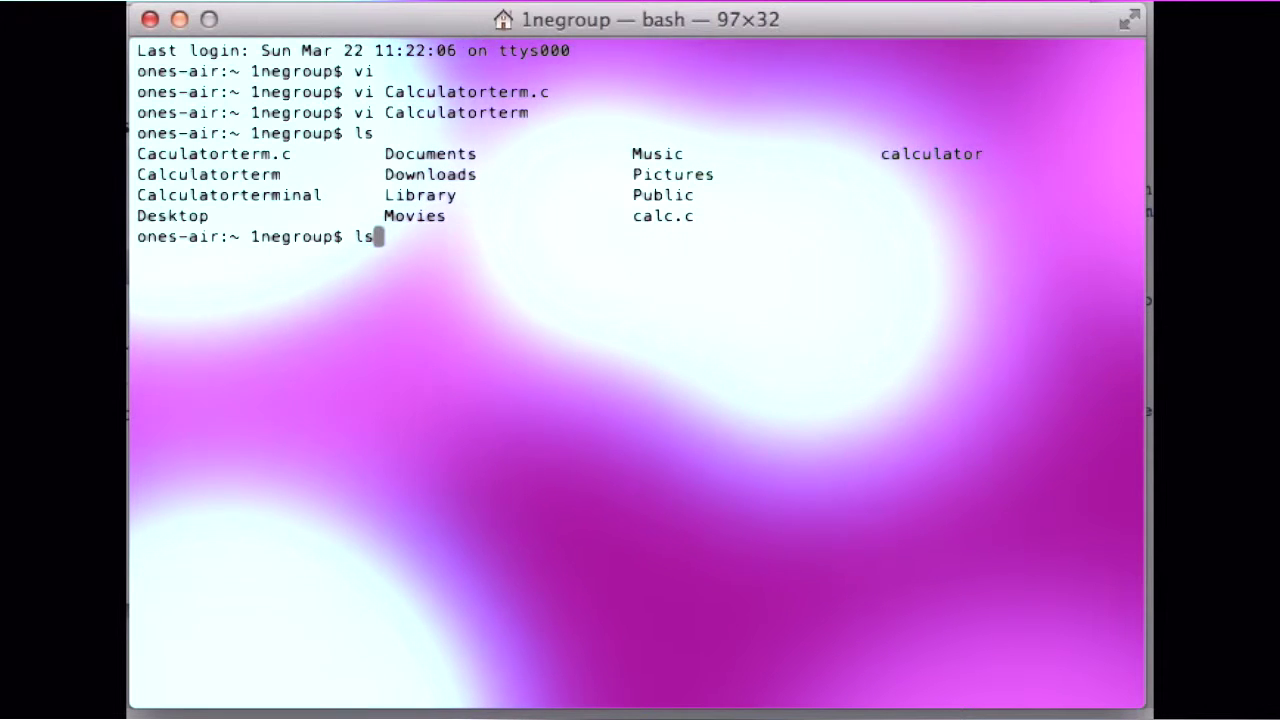
Recall the vi command, correct the file name to Caculatorterm.c, and open it
key("Up")
key("Up")
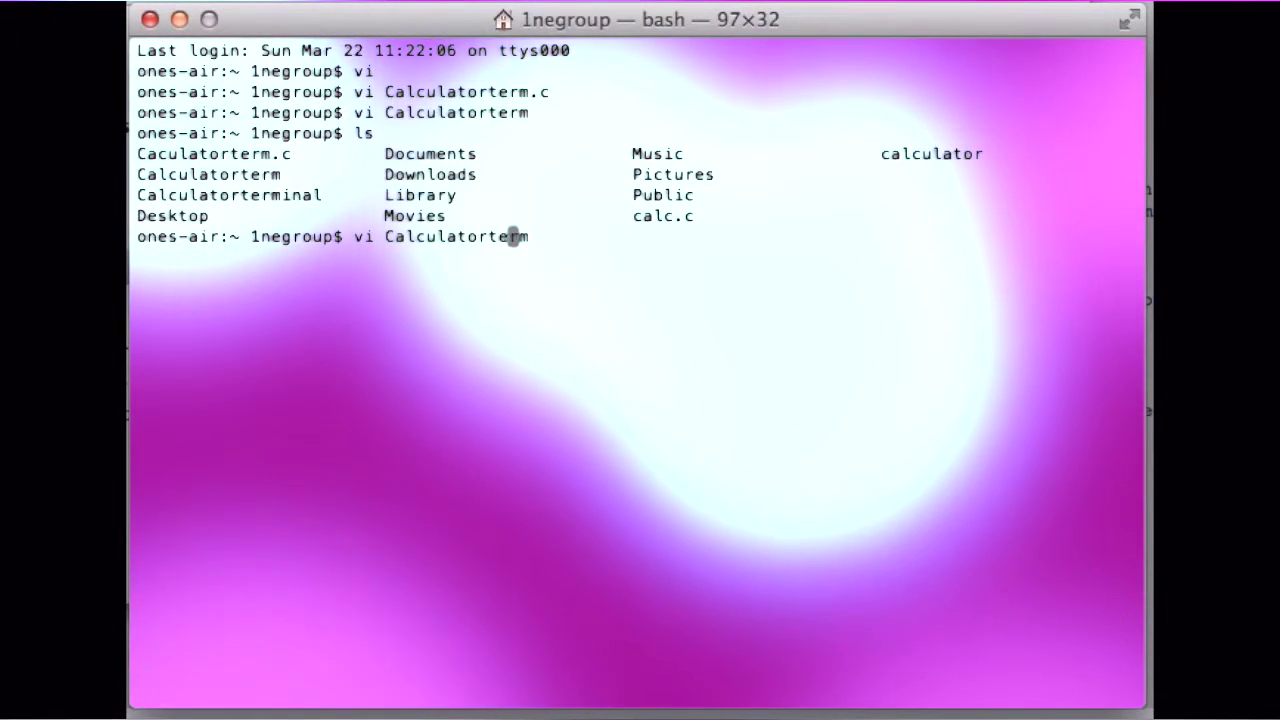
key("Left")
key("Left")
key("Left")
key("Left")
key("Left")
key("Left")
key("Right")
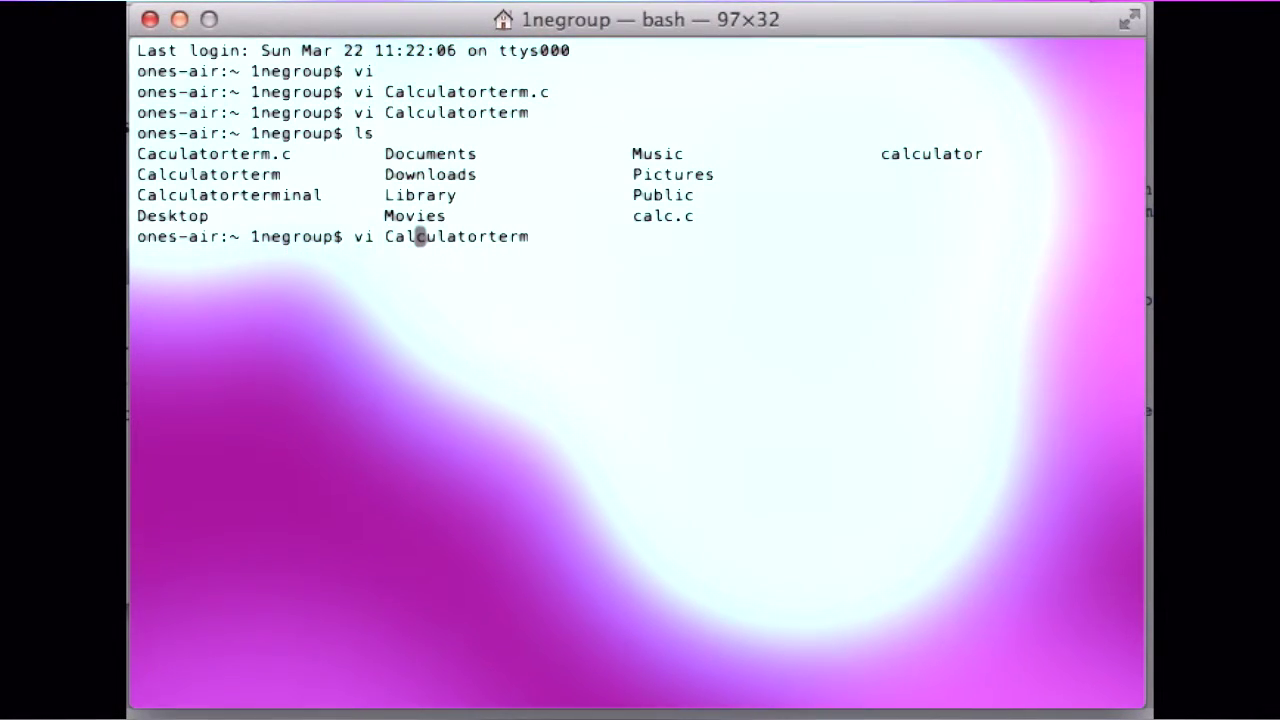
key("BackSpace")
key("Right")
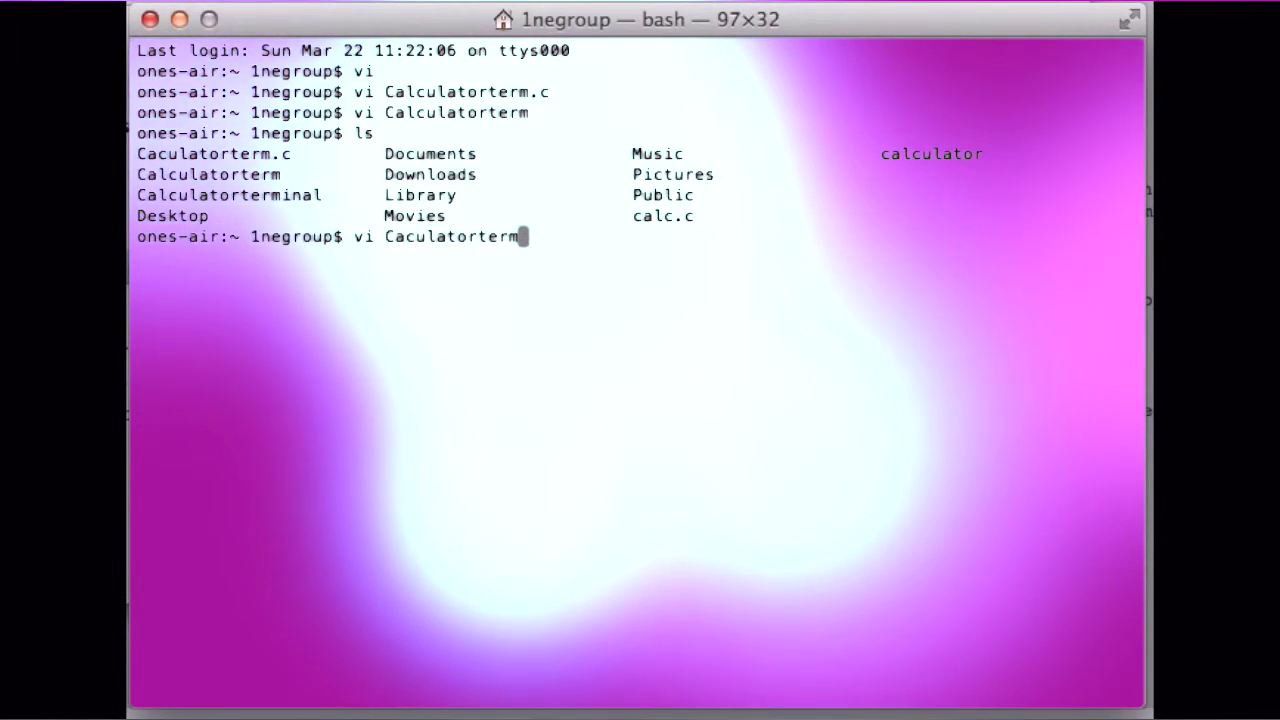
type(".c")
key("Return")
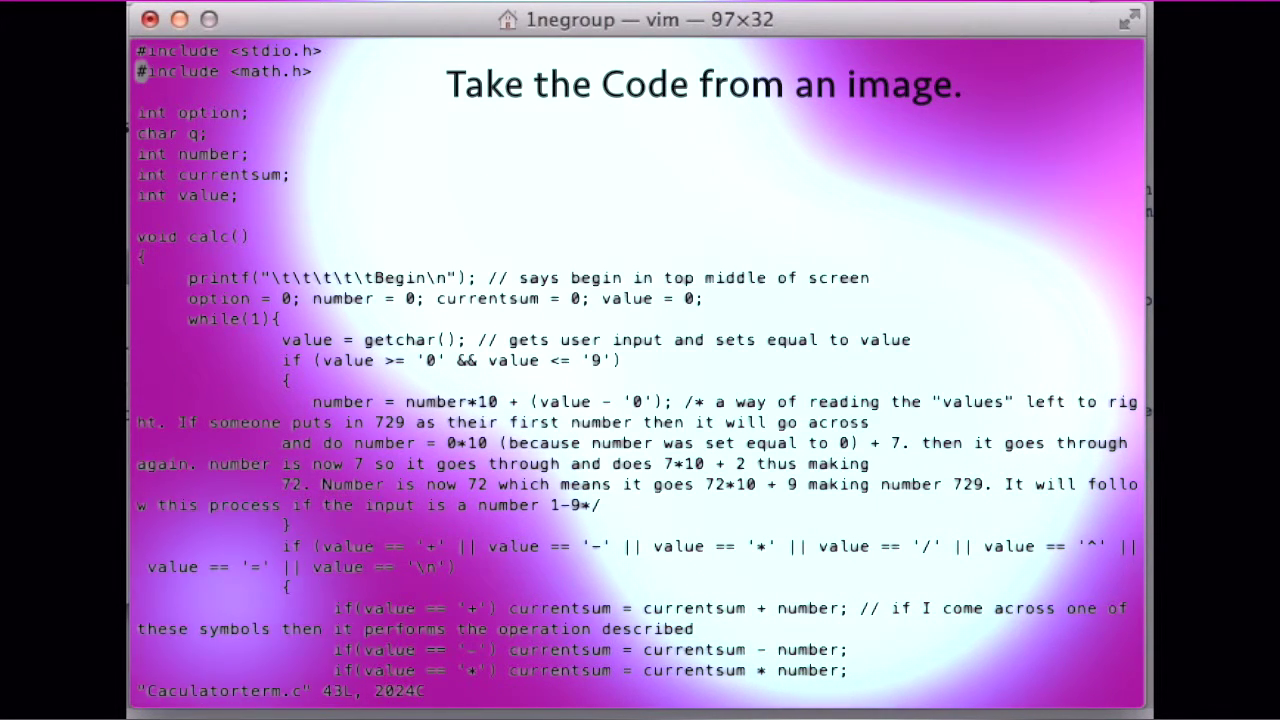
Scroll down through the Caculatorterm.c code, then save and exit with :wq
key("Down")
key("Down")
key("Down")
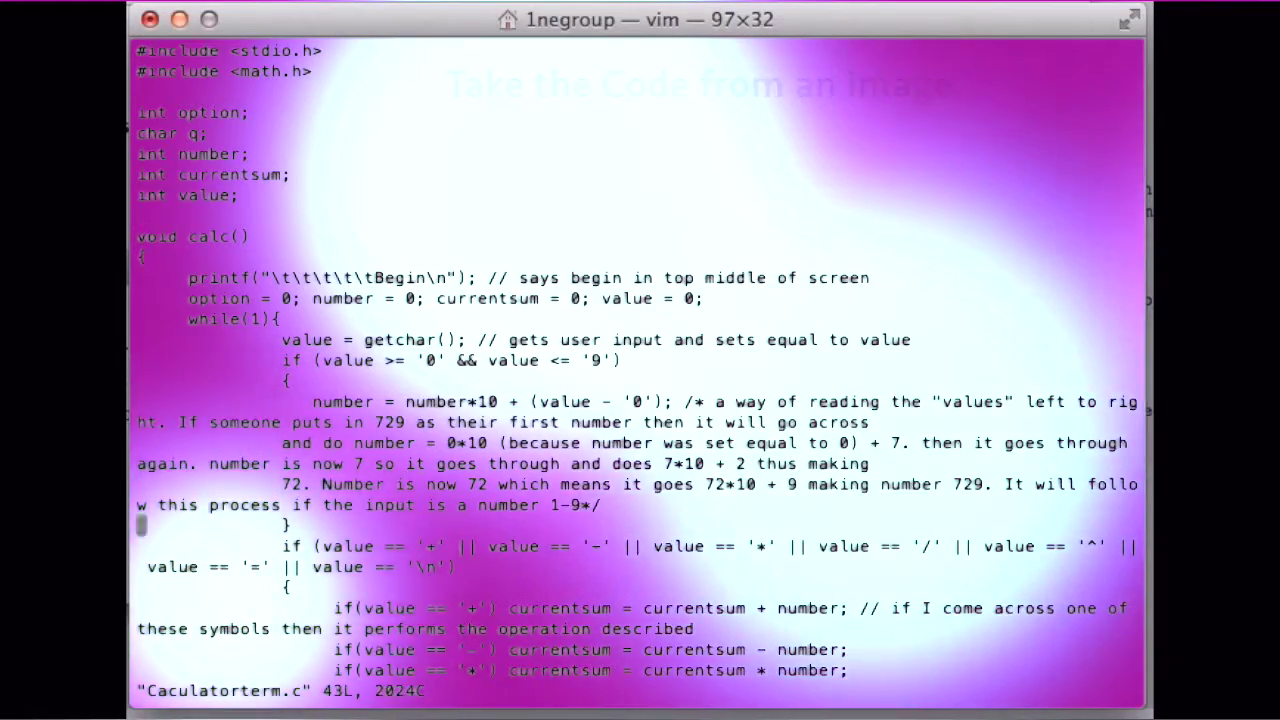
key("Down")
key("Down")
key("Down")
key("Down")
key("Down")
key("Down")
key("Down")
key("Down")
key("Down")
key("Down")
key("Down")
key("Down")
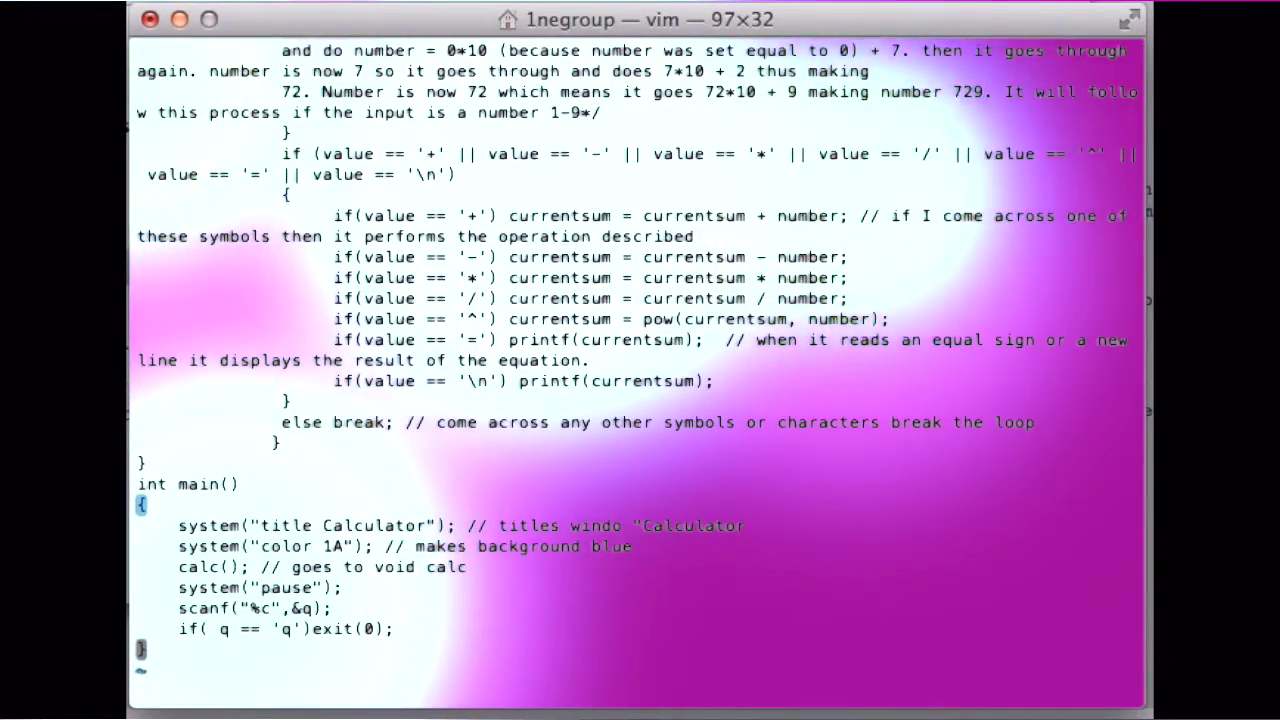
type(":")
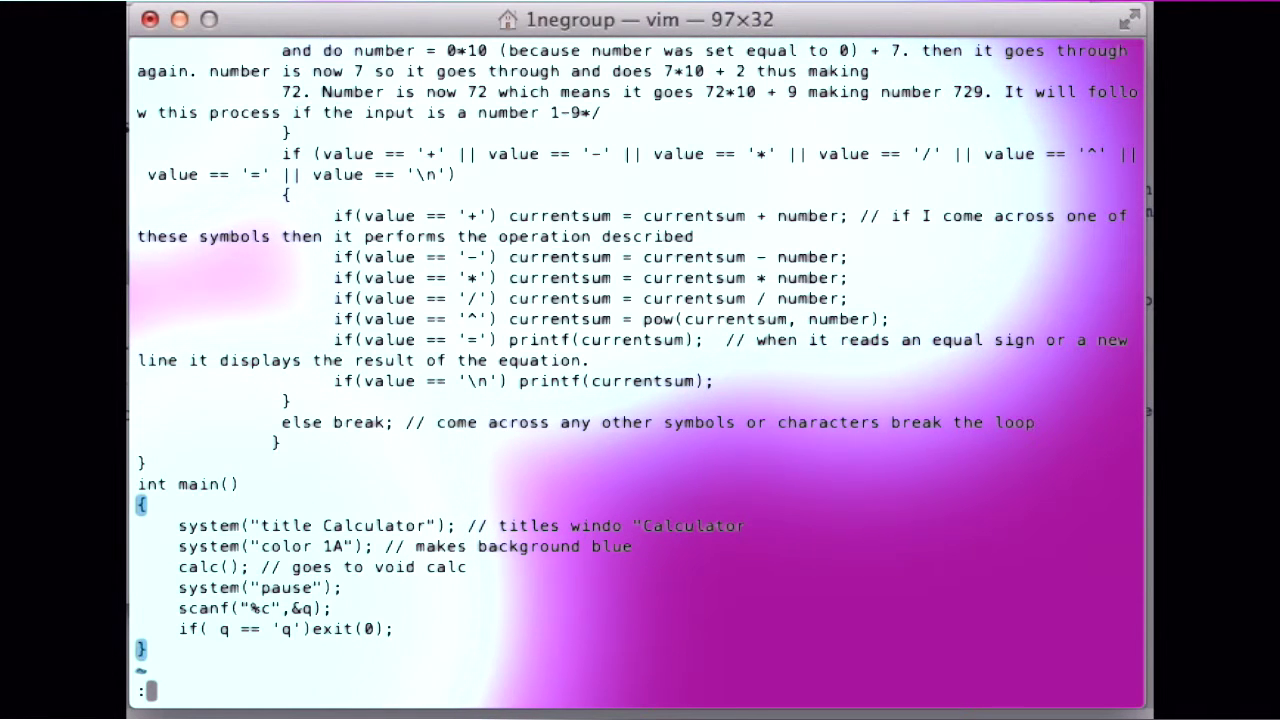
type("wq")
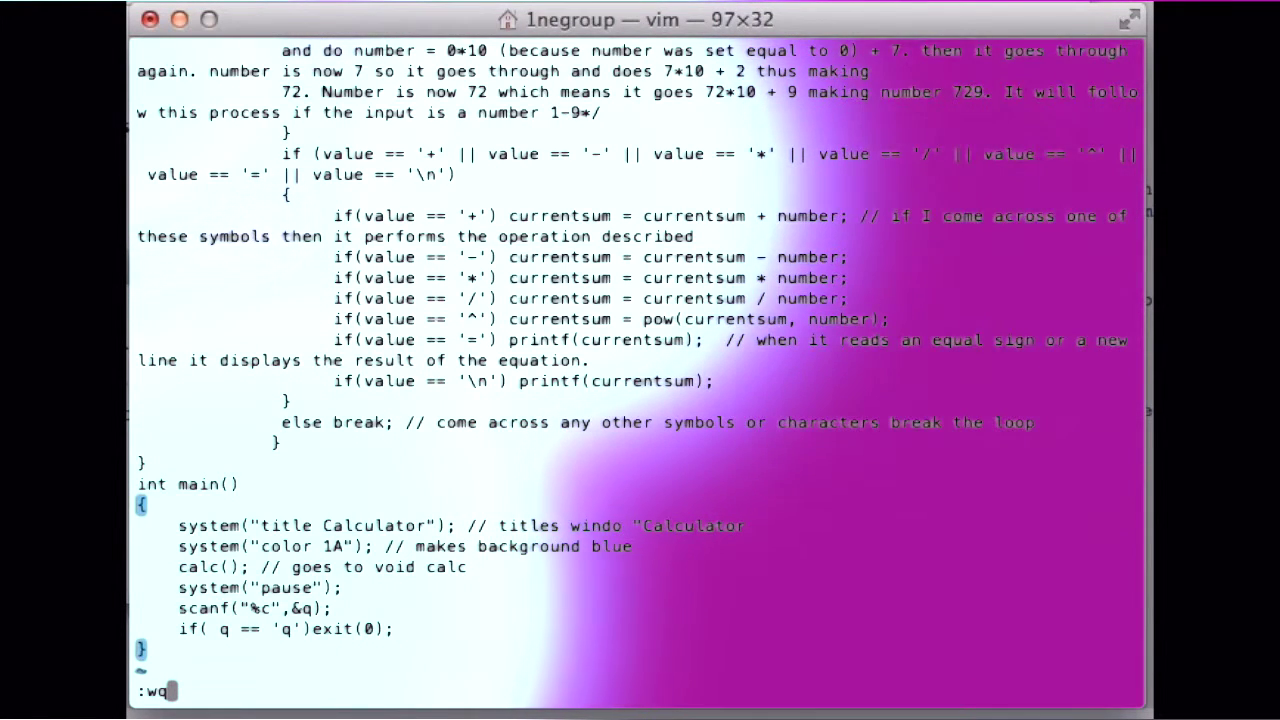
key("Return")
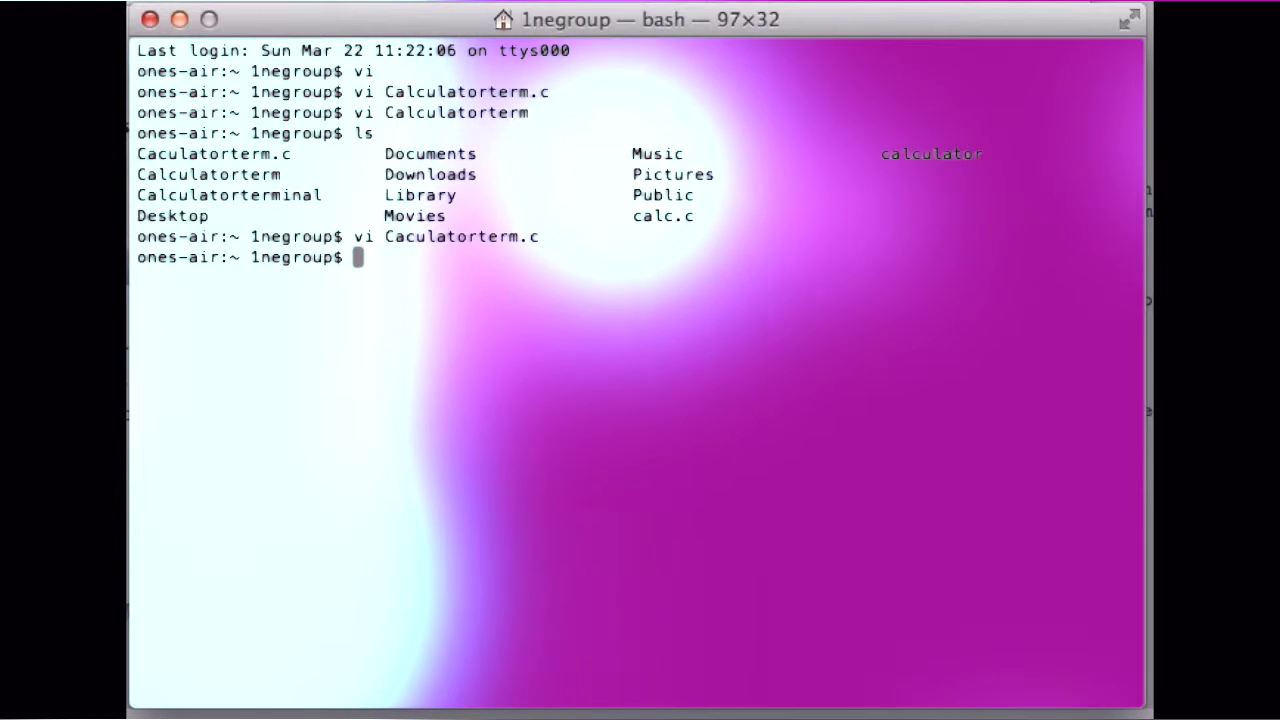